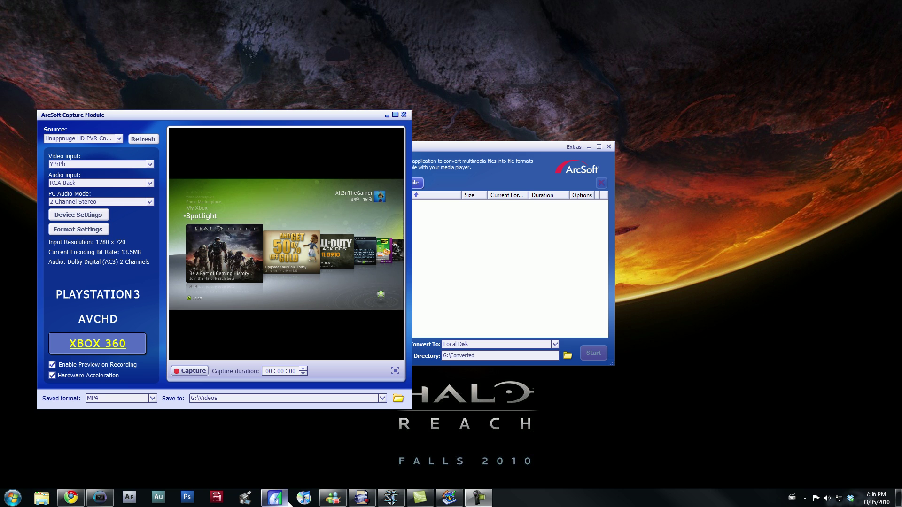
Drag the ArcSoft Capture Module window down and to the right, toward the screen centre
left_click_drag(69, 115, 194, 148)
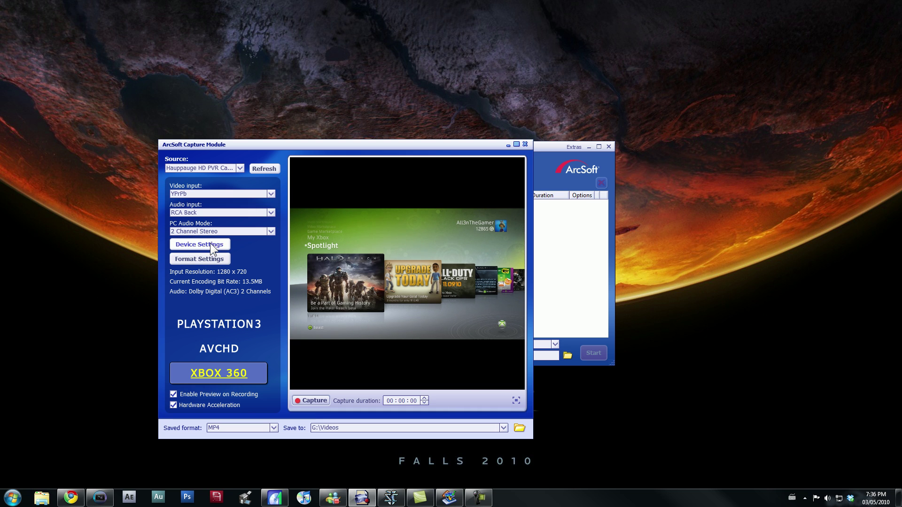
left_click(217, 261)
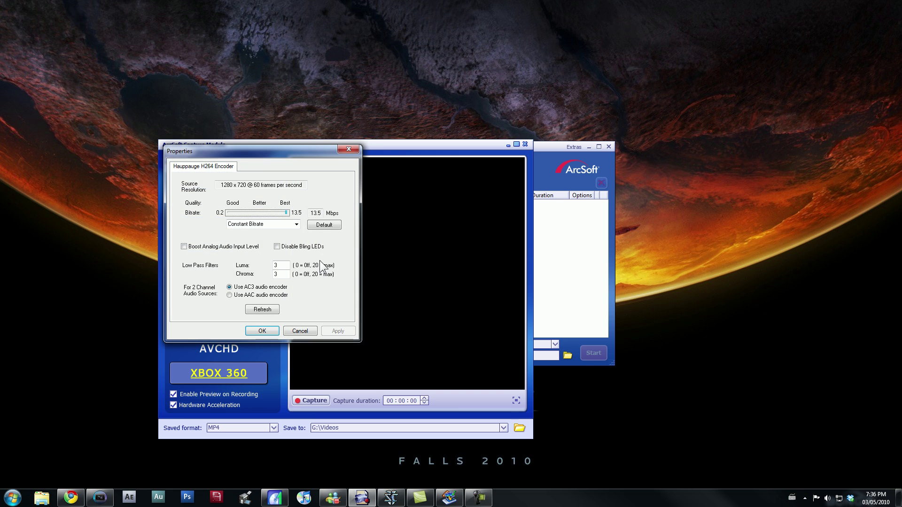
left_click_drag(295, 152, 302, 208)
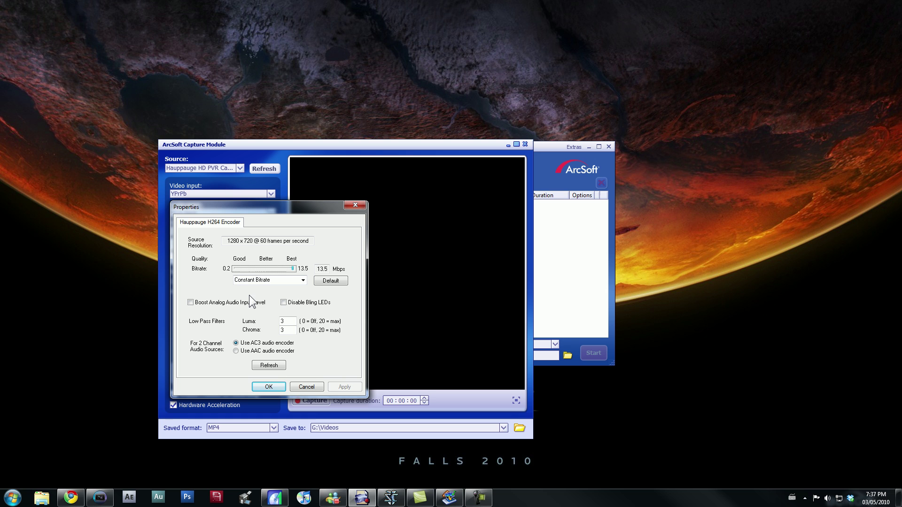
left_click(307, 387)
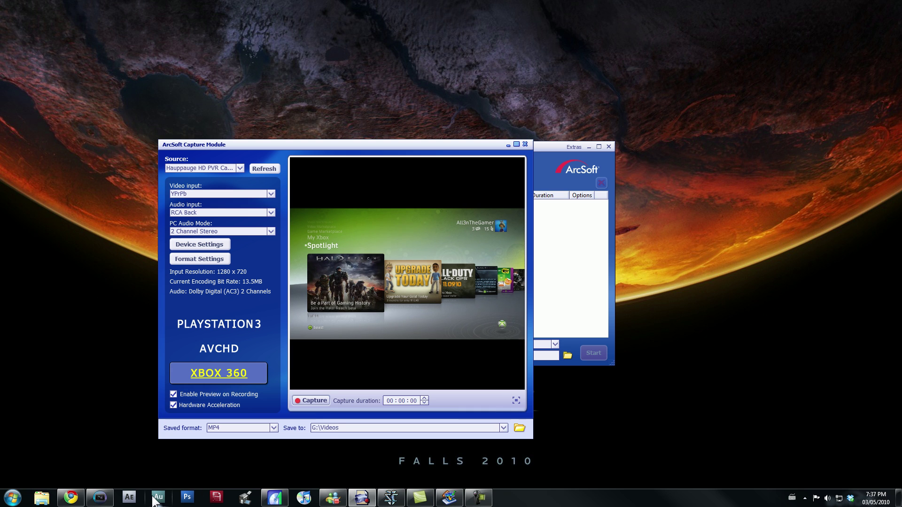
Add the 2010_4_28_18_5_24.MP4 recording to MediaConverter, keeping XBOX 360 as the device model
mouse_move(275, 499)
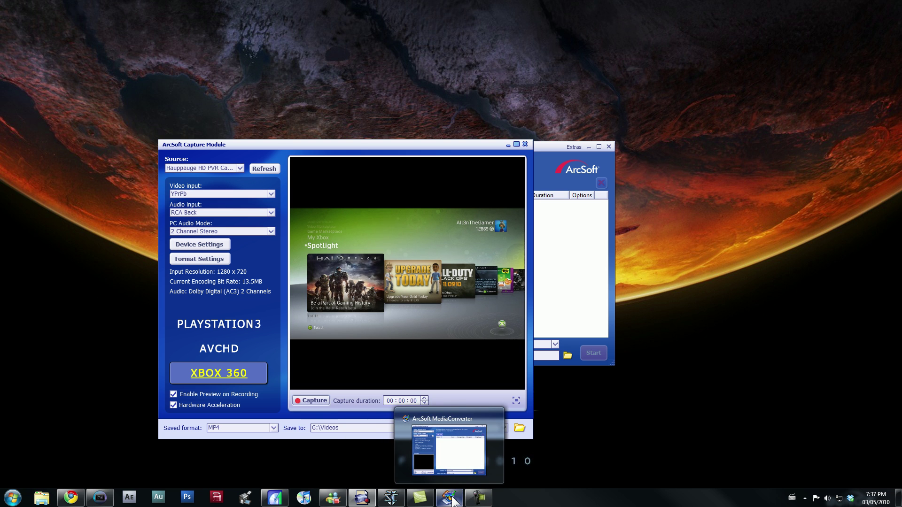
left_click(426, 448)
left_click_drag(376, 145, 352, 186)
left_click(395, 222)
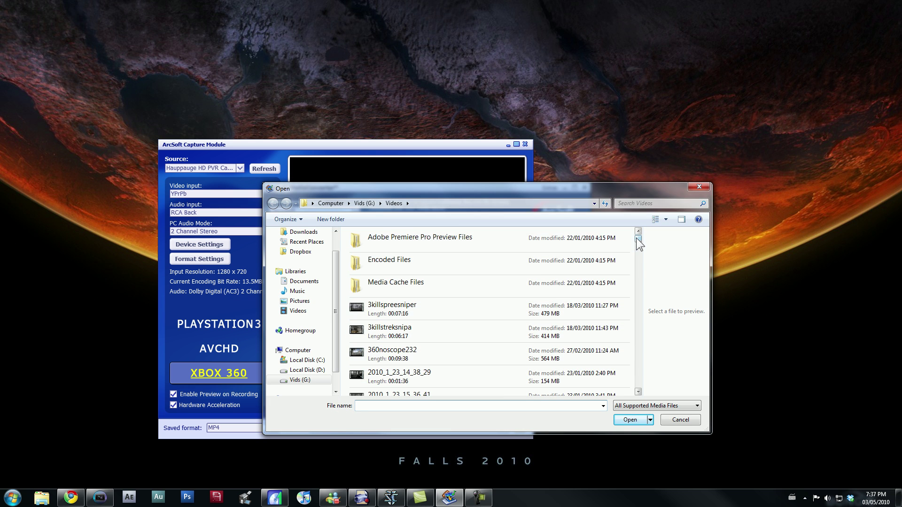
left_click_drag(636, 238, 639, 362)
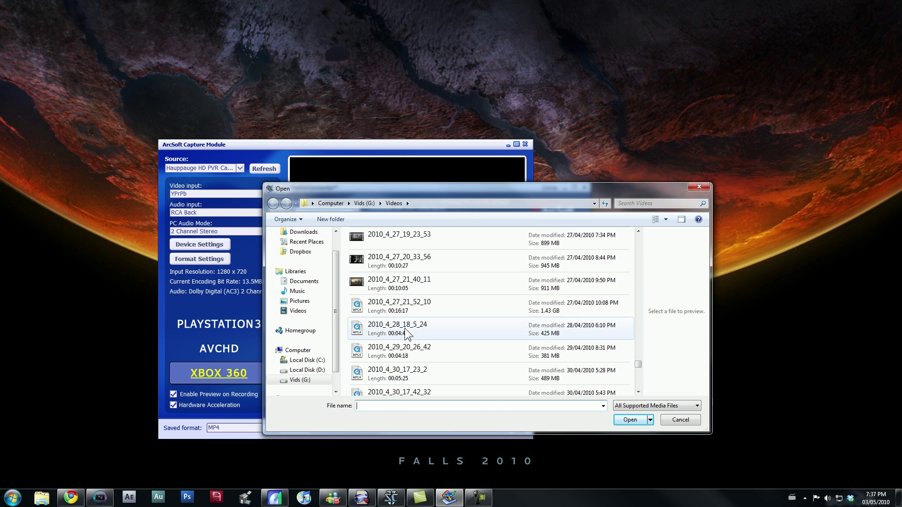
double_click(404, 328)
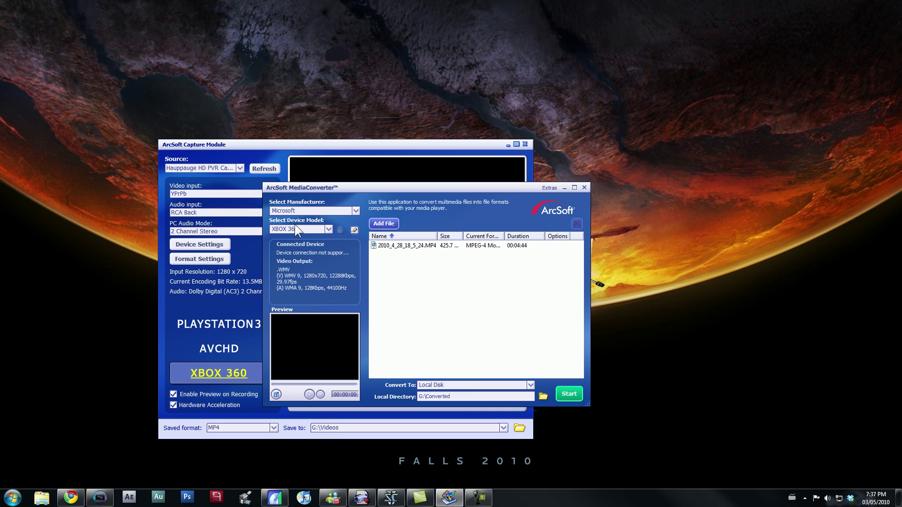
left_click(328, 230)
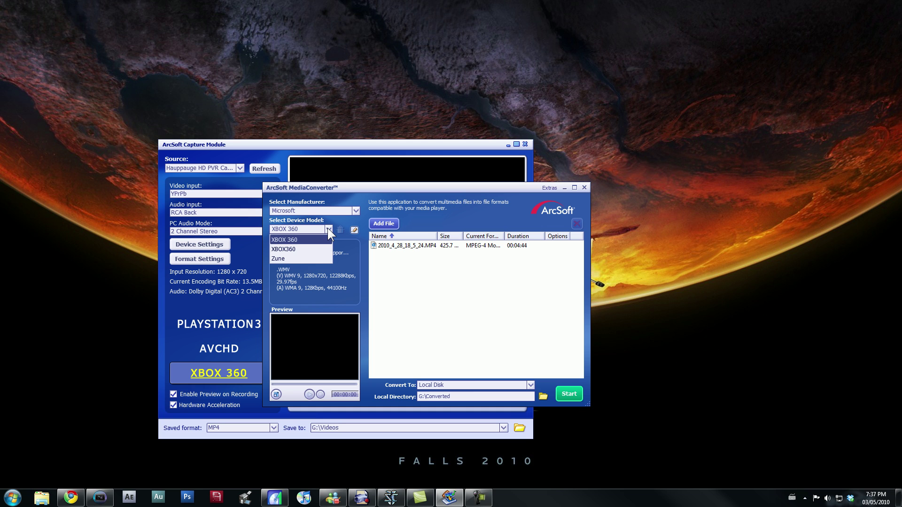
left_click(328, 228)
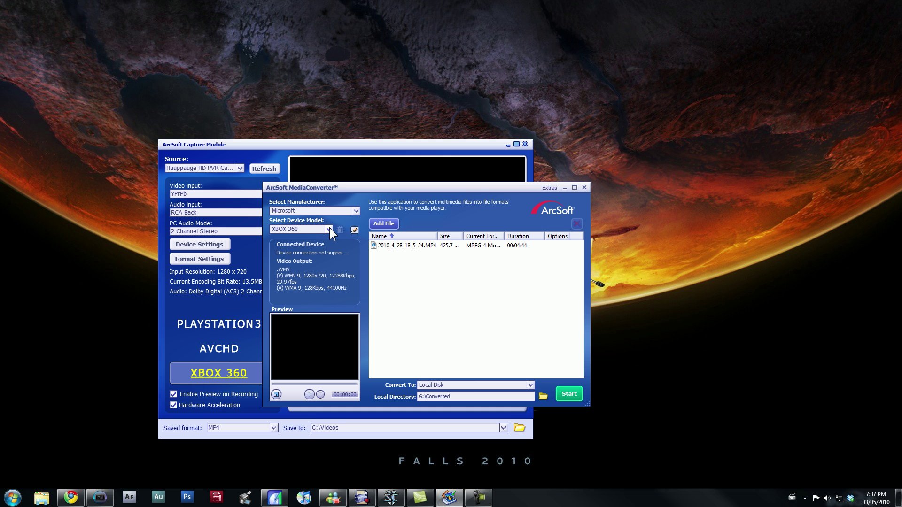
Review the XBOX 360 video bitrate choices and cancel, leaving it at 12.0Mbps
left_click(354, 230)
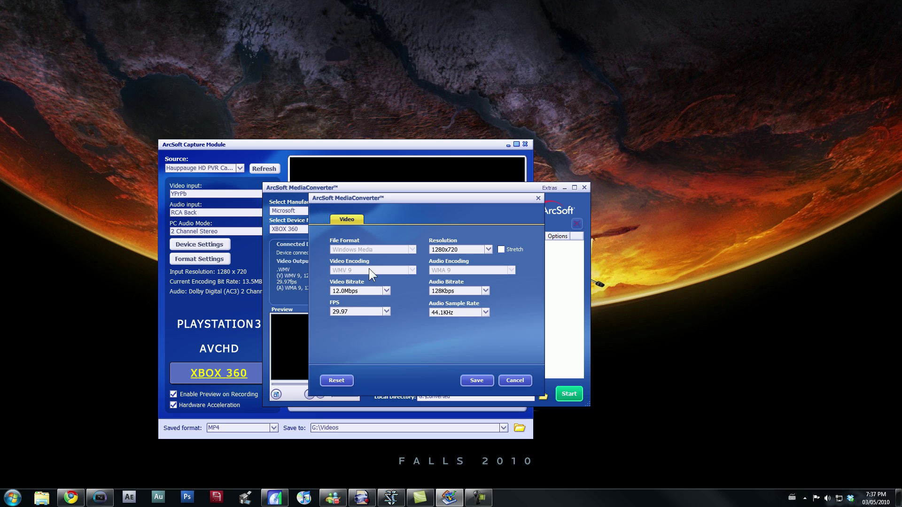
left_click(385, 290)
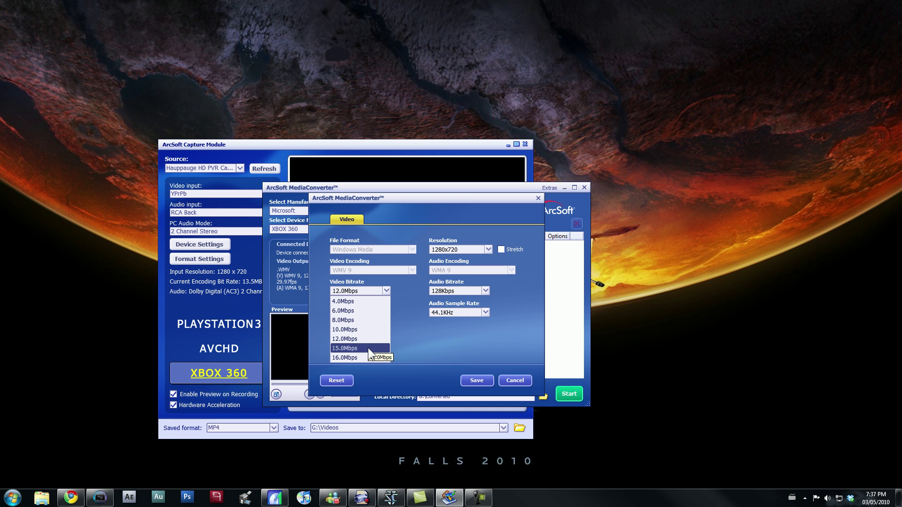
left_click(516, 381)
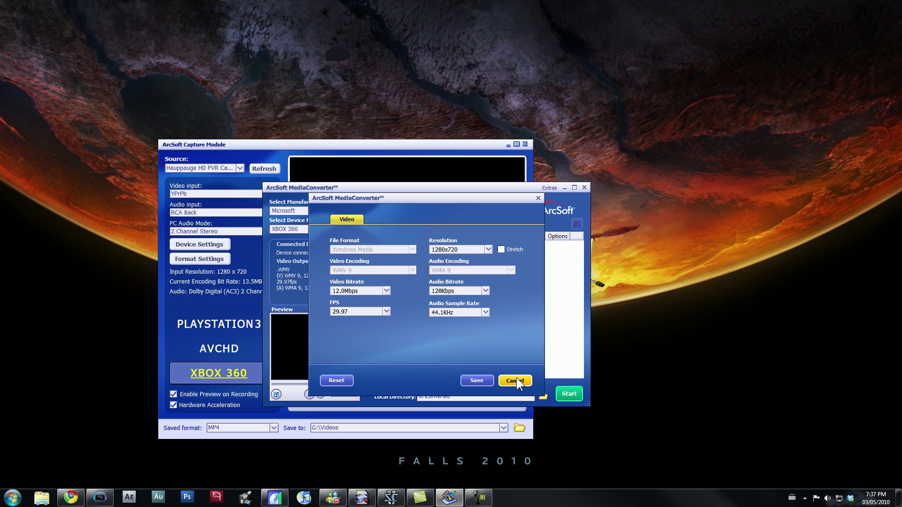
left_click(513, 378)
Reopen the XBOX 360 video settings from MediaConverter and cancel them again unchanged
left_click(246, 296)
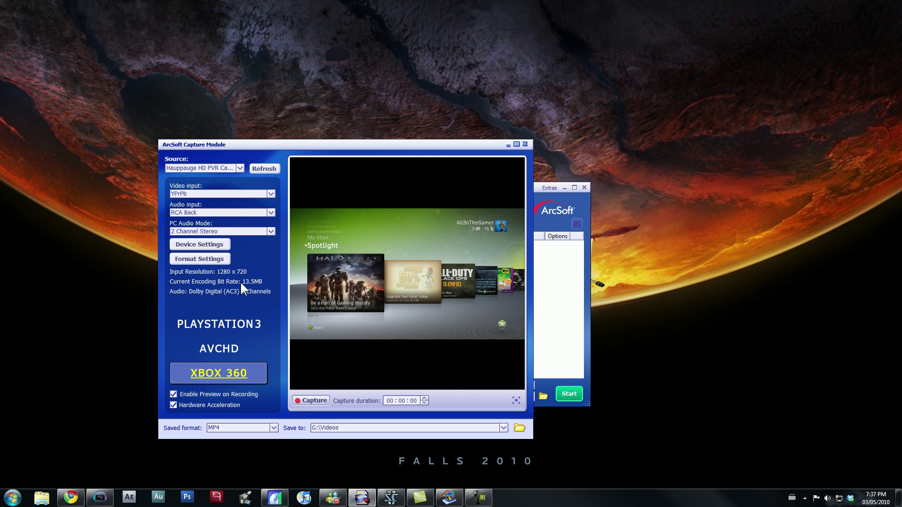
left_click(580, 297)
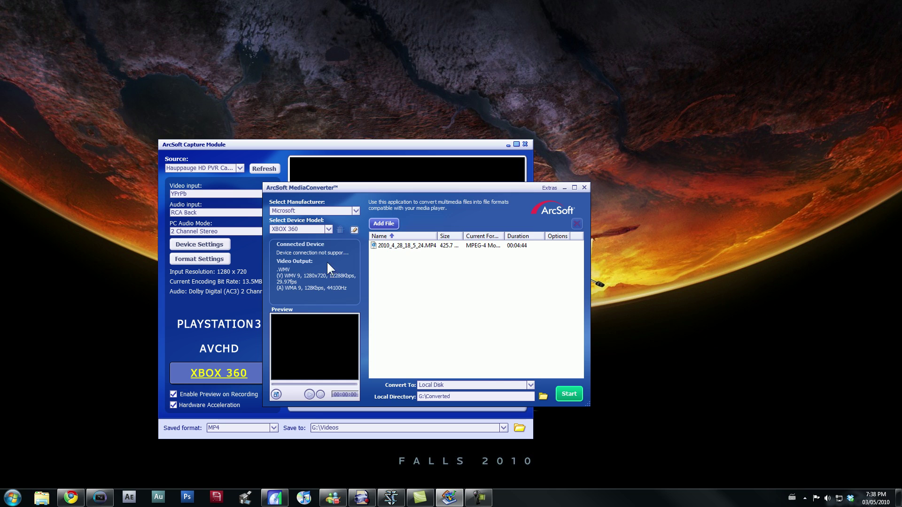
left_click(354, 230)
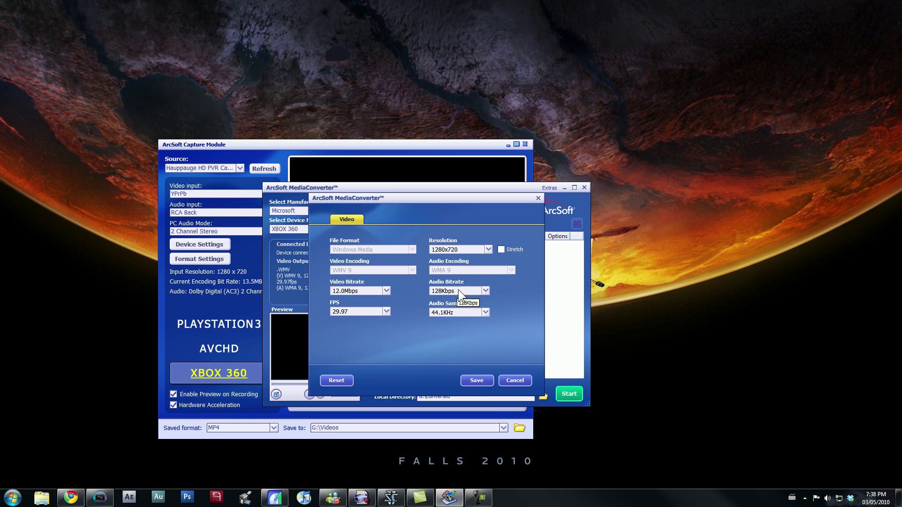
left_click(514, 384)
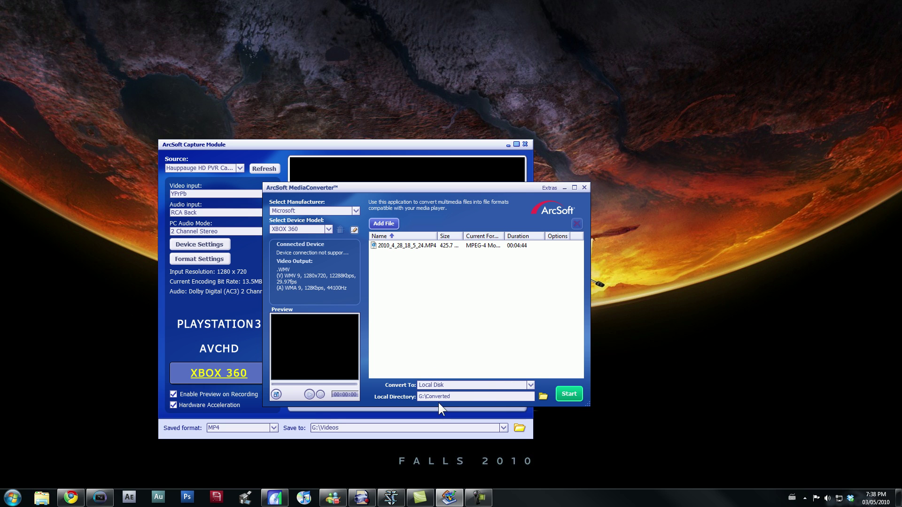
Bring the MAY1DOMSKIDROW.veg project forward and select the first video clip on track 1
left_click(108, 498)
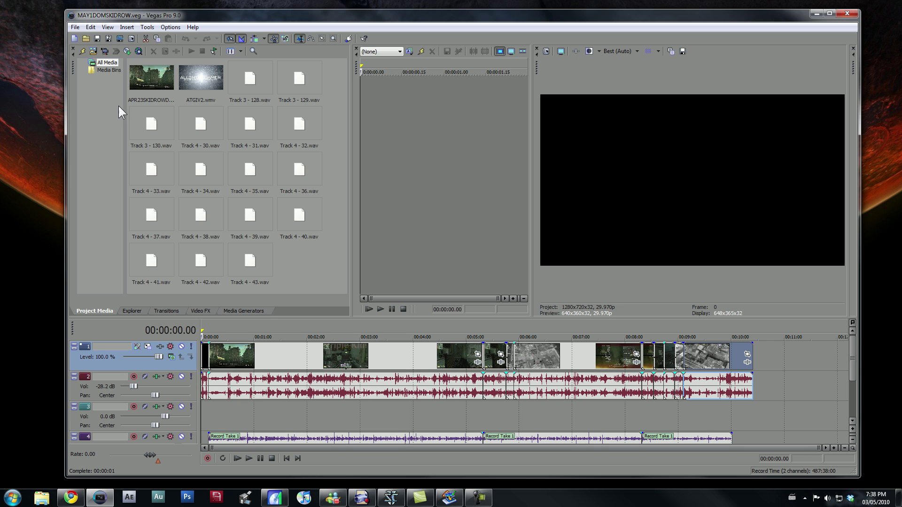
left_click(85, 26)
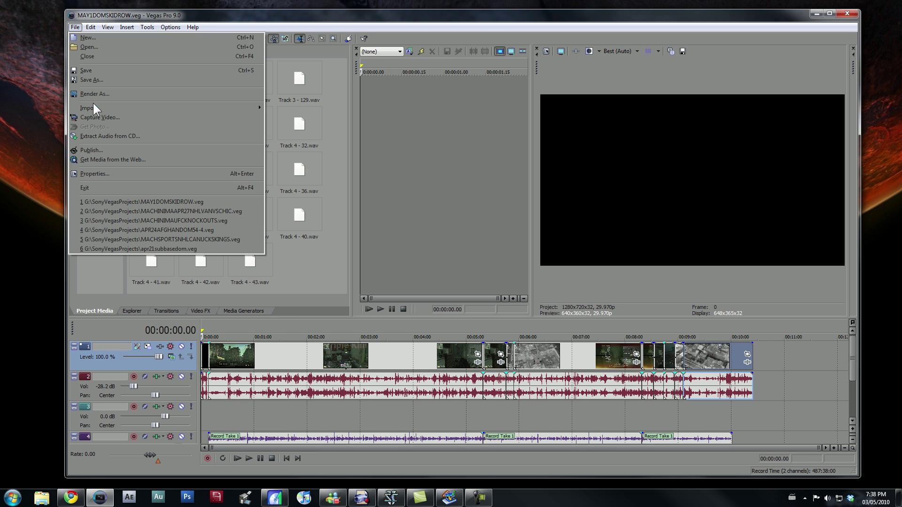
mouse_move(123, 110)
left_click(340, 21)
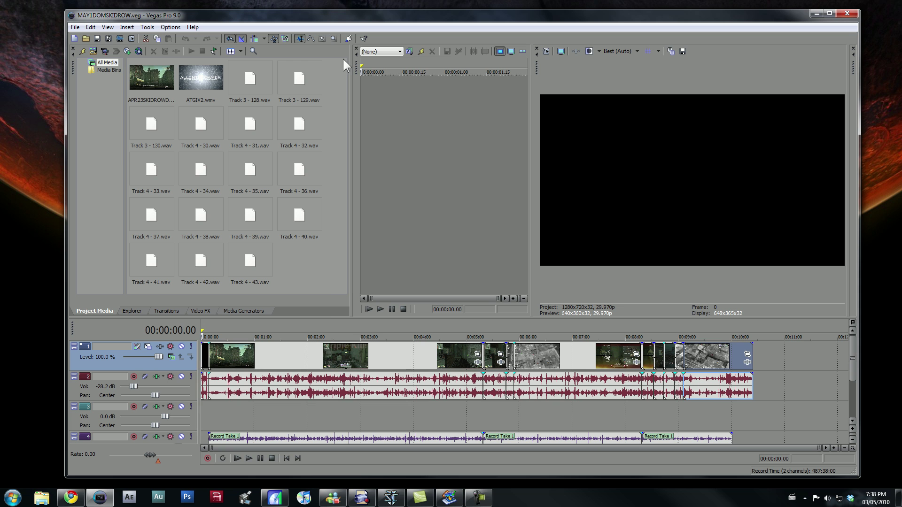
left_click(247, 351)
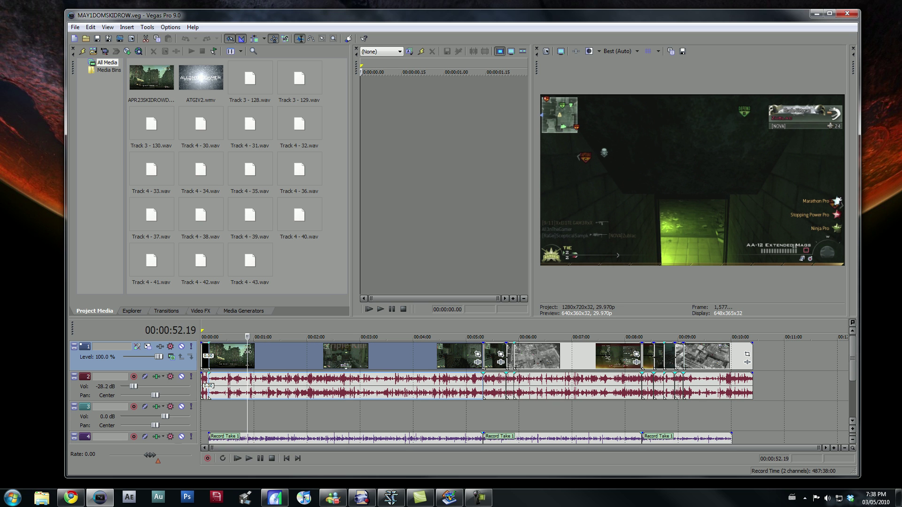
Apply the first clip's event properties with resampling left at Disable
right_click(256, 354)
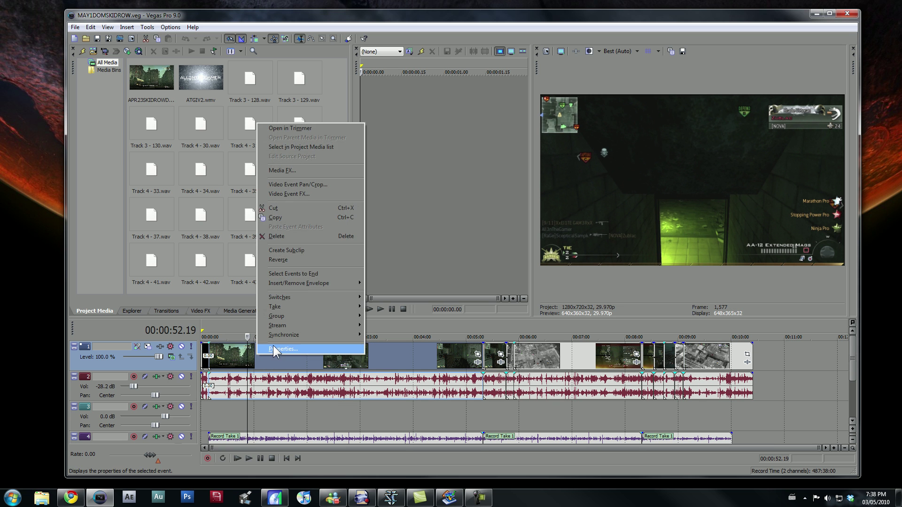
left_click(273, 349)
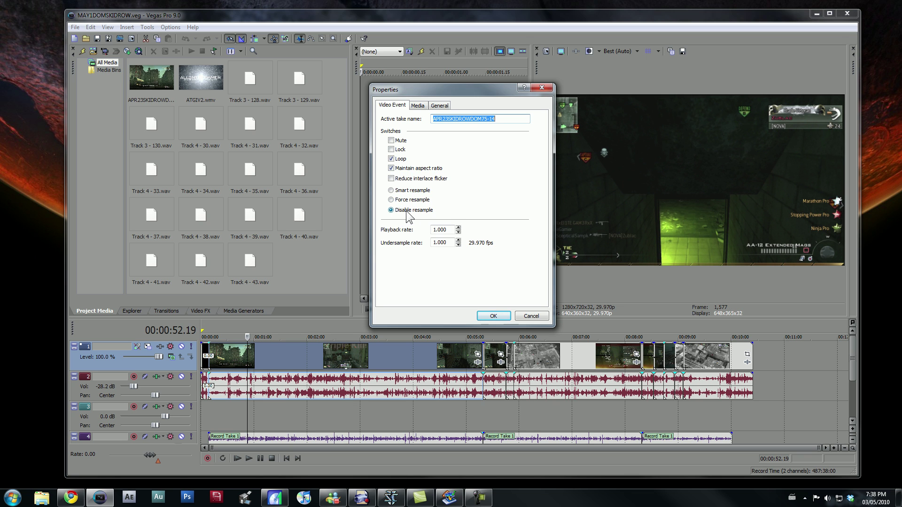
left_click(396, 190)
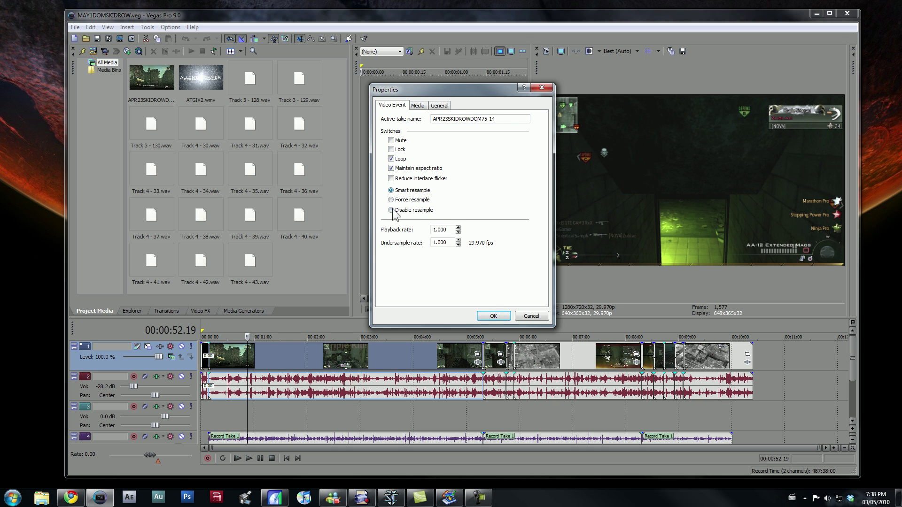
left_click(394, 210)
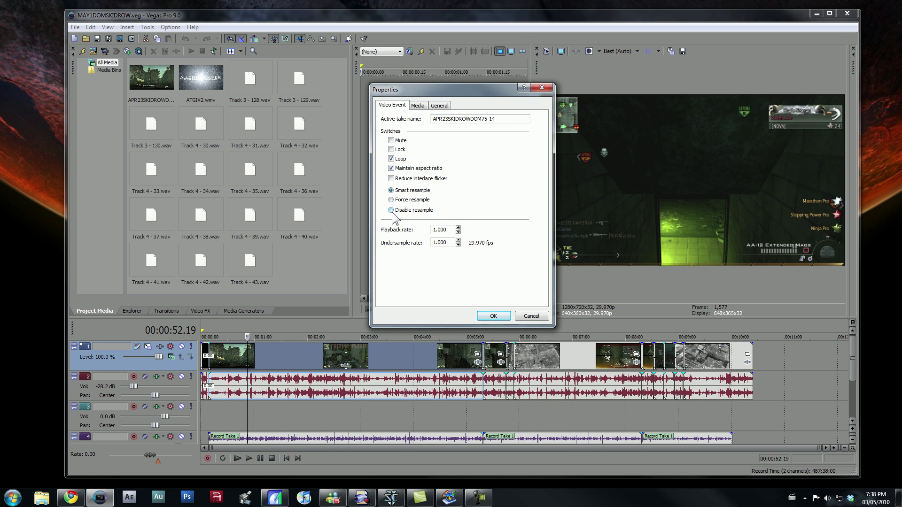
left_click(500, 317)
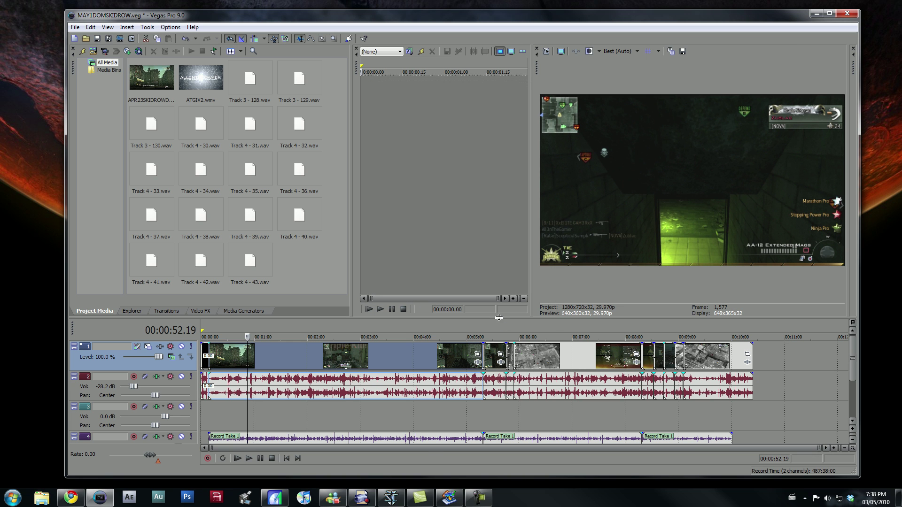
Move the timeline playback position to 00:03:07.02
left_click(342, 421)
left_click(408, 415)
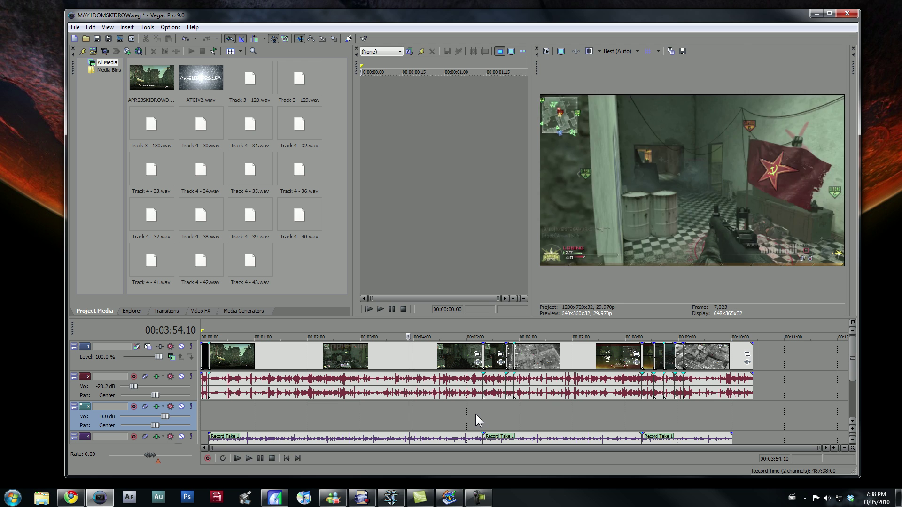
left_click(475, 413)
left_click(547, 413)
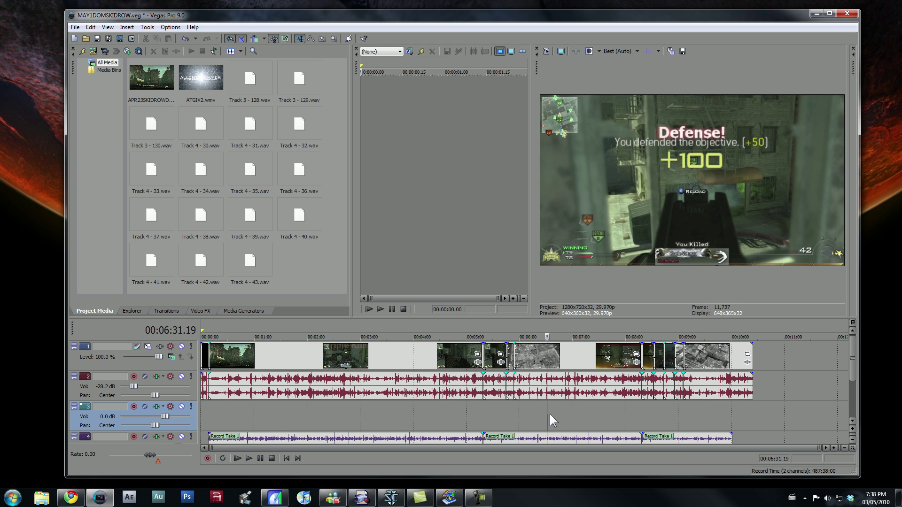
left_click(365, 418)
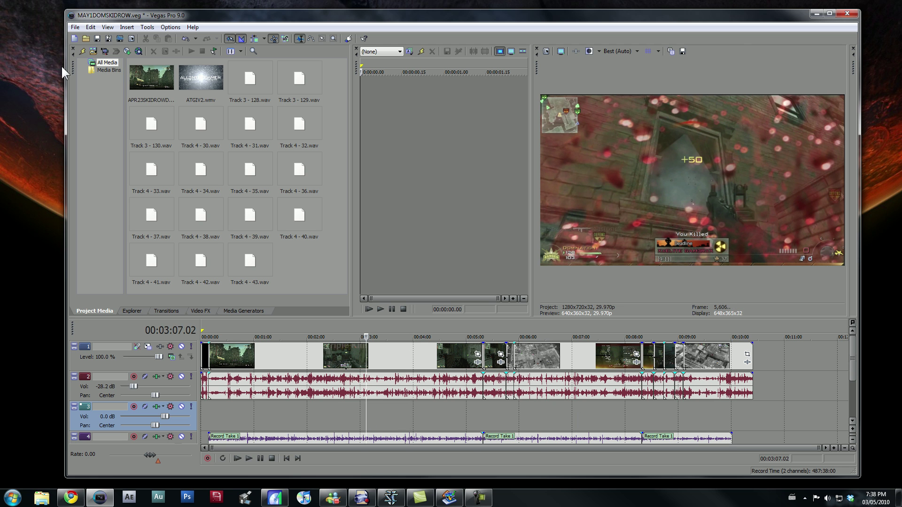
left_click(75, 27)
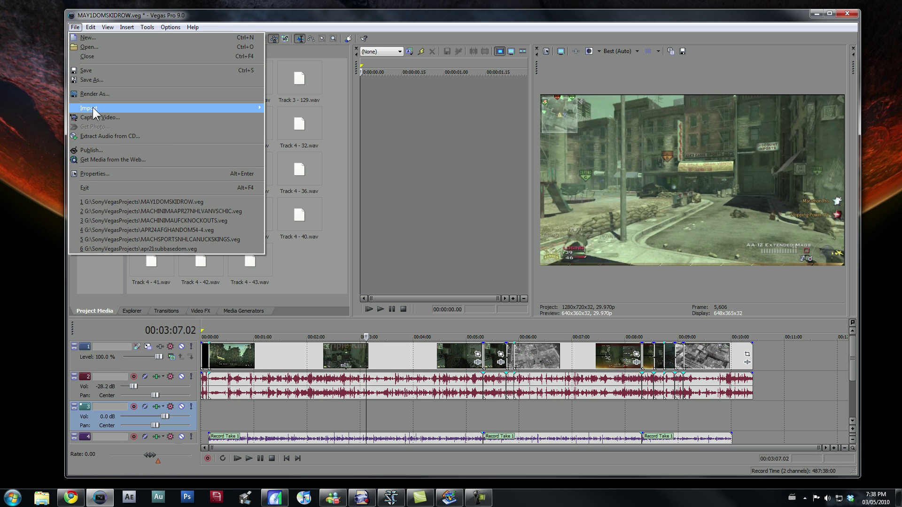
Set up a Sony AVC render using the Internet 16:9 HD 30p template
left_click(96, 94)
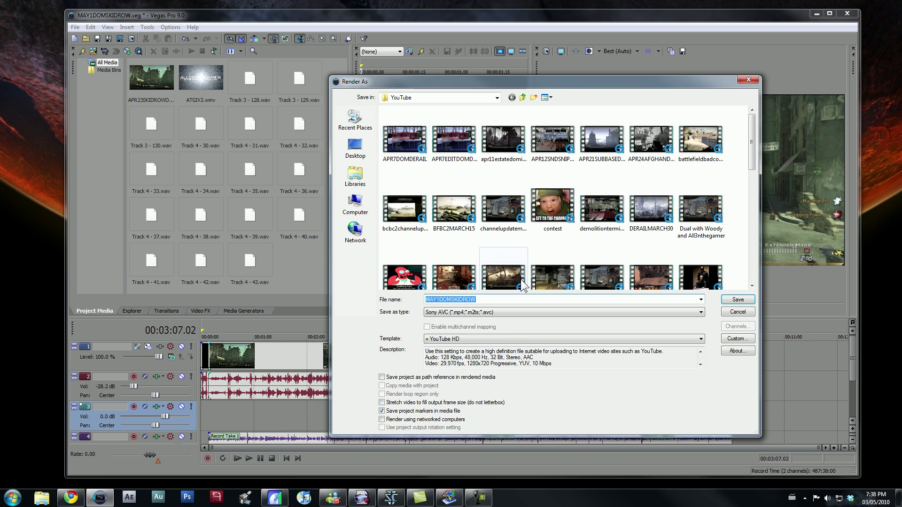
left_click(503, 338)
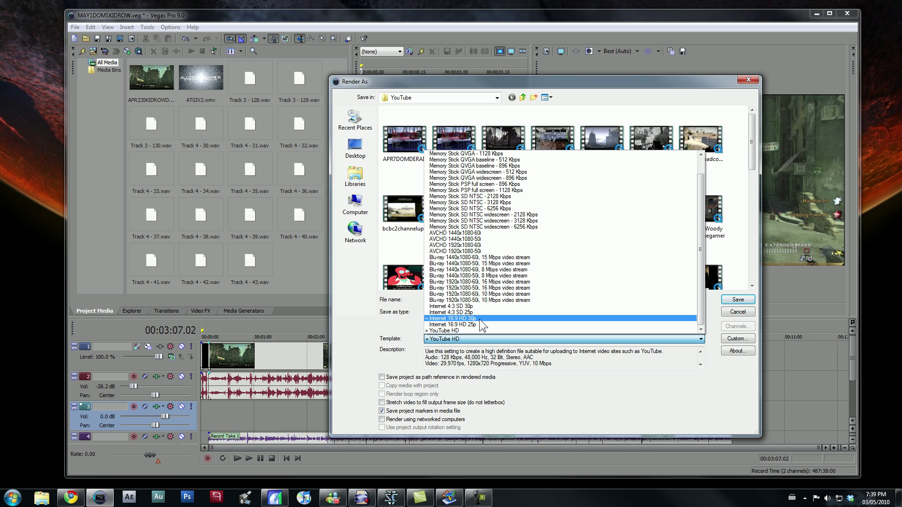
left_click(470, 318)
Change the template's custom video bit rate from 6,000,000 to 13,500,000 bps
left_click(750, 338)
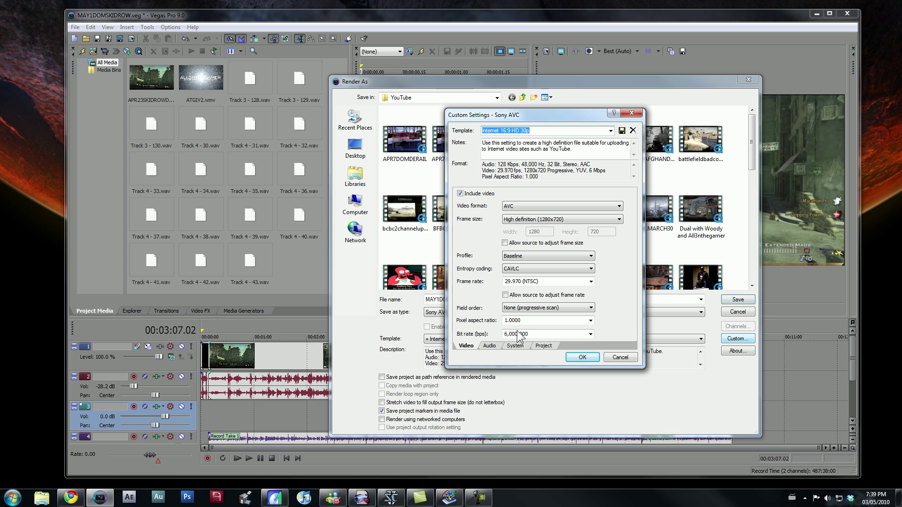
left_click(591, 335)
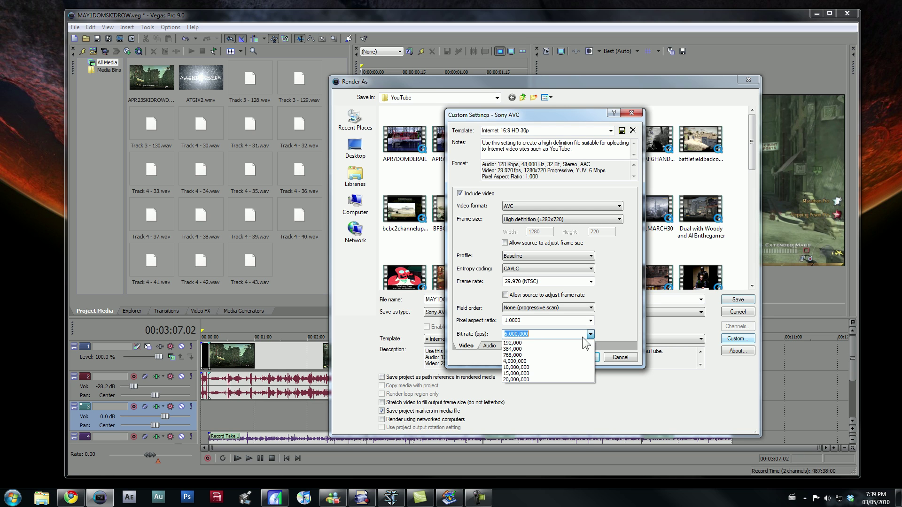
left_click(504, 334)
type("5,000,000")
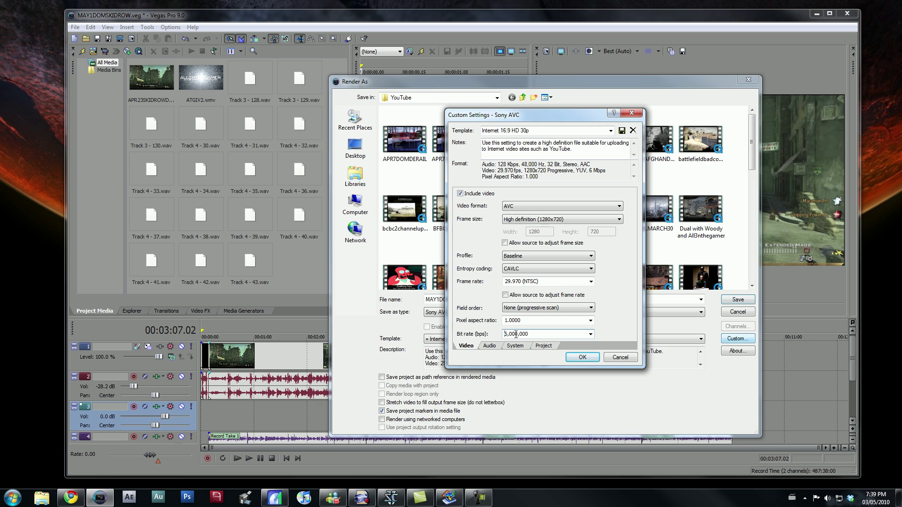
type("13,")
Confirm the 13,500,000 bps settings, then try saving MAY1DOMSKIDROW.mp4 but decline the overwrite
left_click(584, 358)
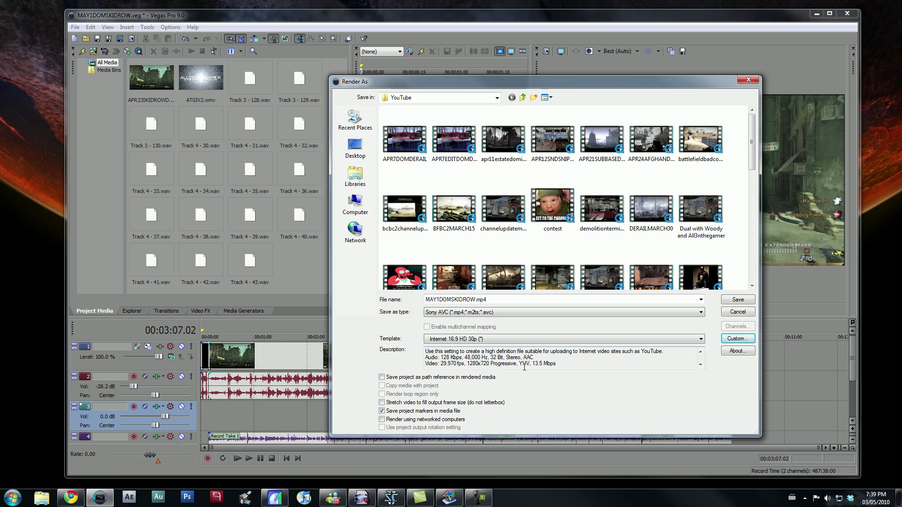
left_click(542, 365)
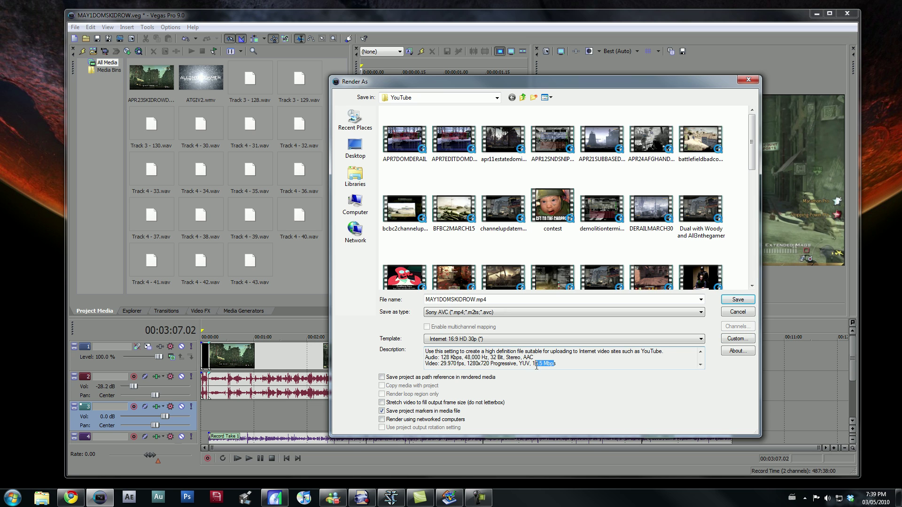
left_click_drag(563, 366, 536, 358)
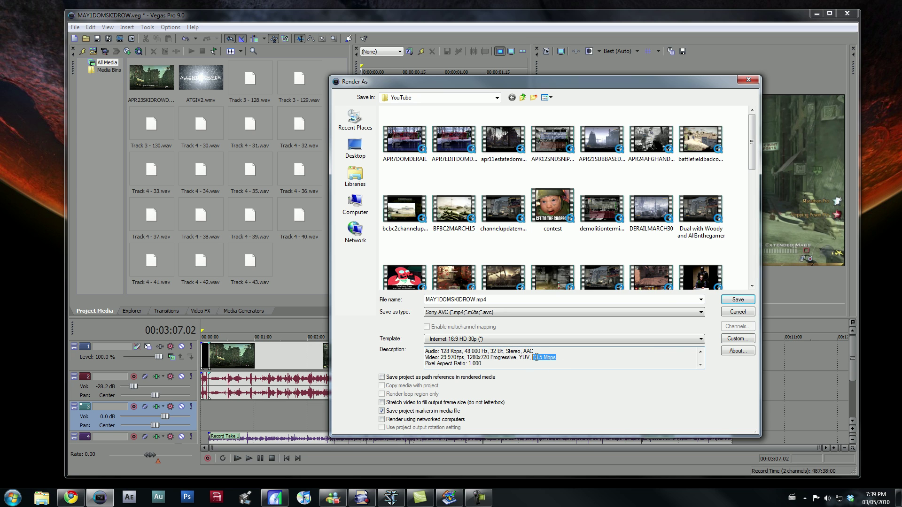
left_click(699, 352)
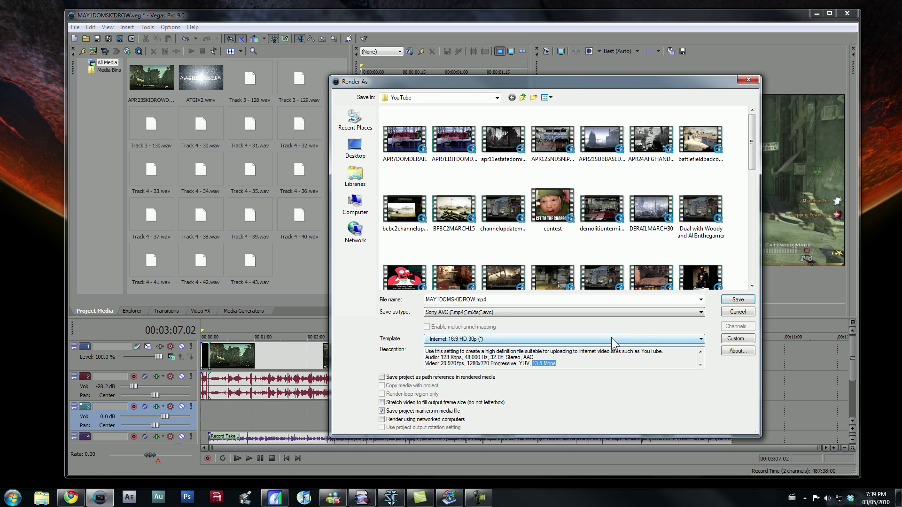
left_click(738, 302)
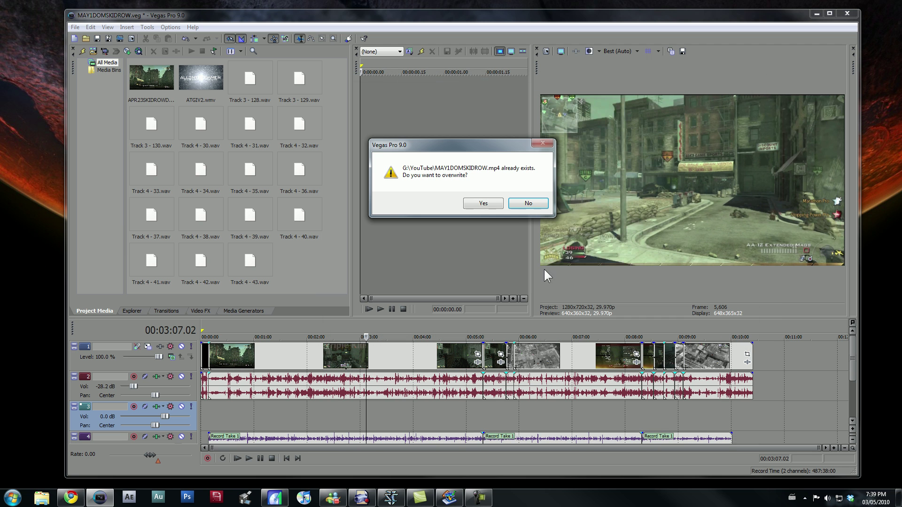
left_click(523, 205)
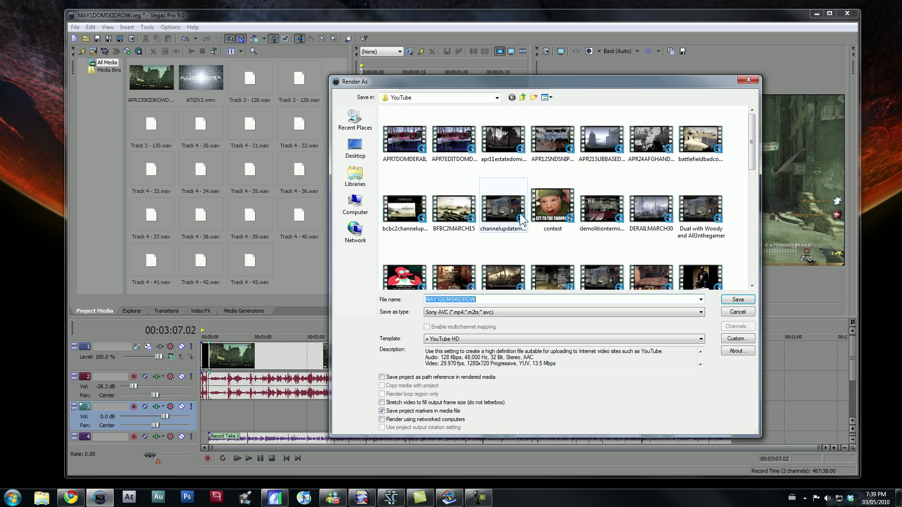
Cancel the Render As dialog to return to the MAY1DOMSKIDROW.veg timeline
left_click(737, 313)
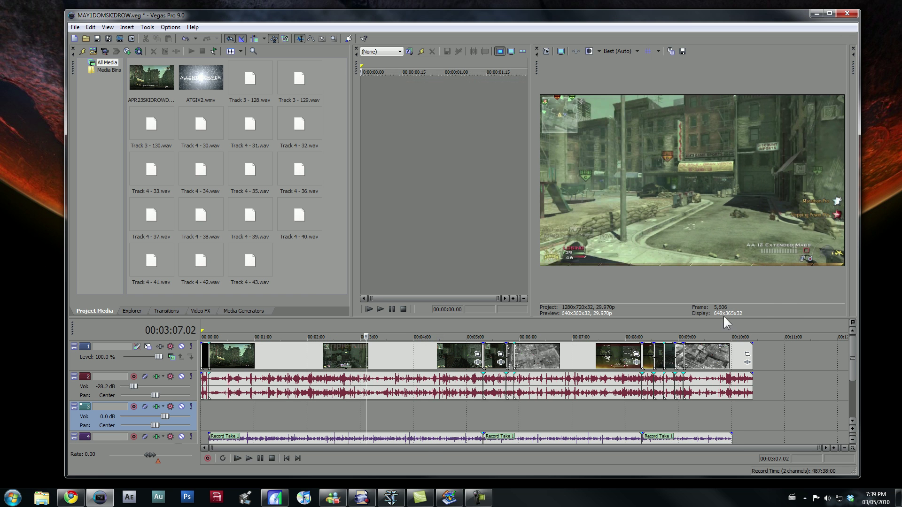